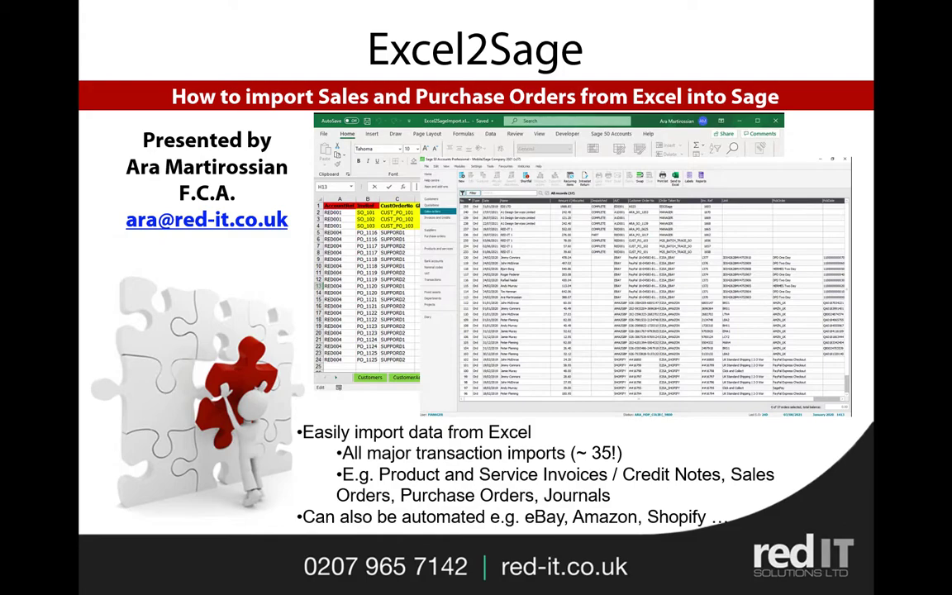
- Switch to Sage 50 Accounts and display the sales orders list filtered on 01/07/2021
key("alt+Tab")
key("alt+Tab")
key("alt+Tab")
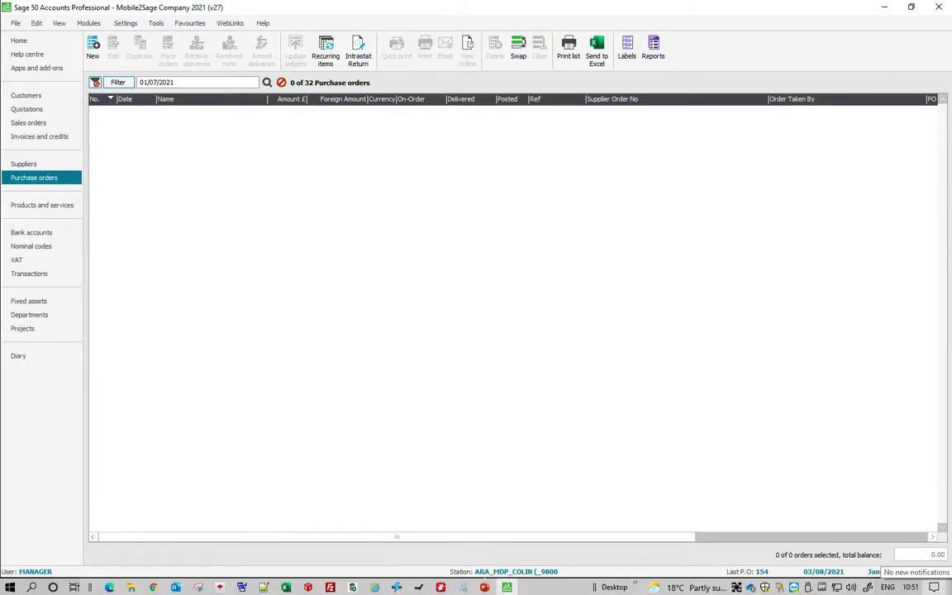
left_click(40, 125)
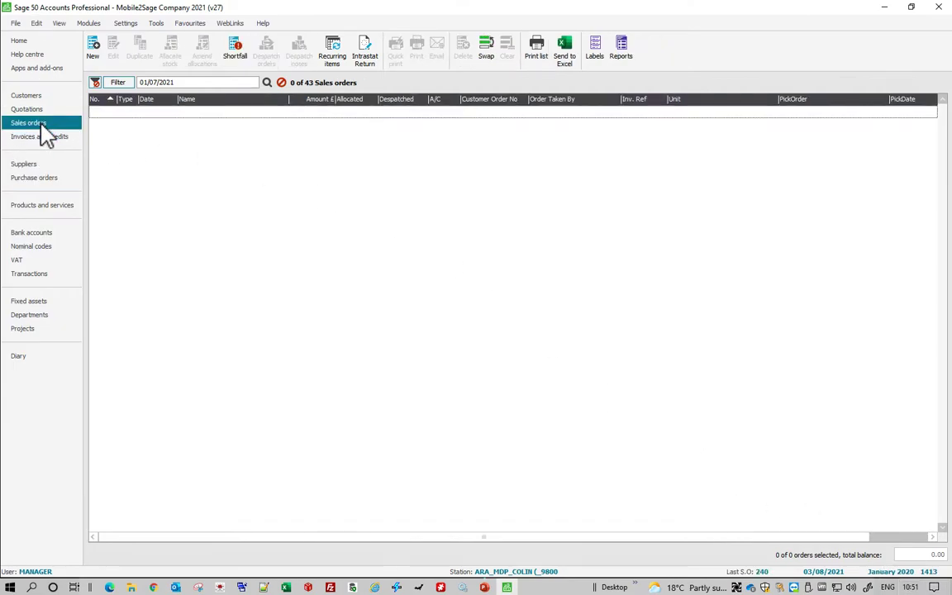
- Switch to the Excel2SageImport.xlsx workbook and examine the SalesOrders sheet's AccountRef, CustOrderNo, UnitPrice and TaxCode columns
key("alt+Tab")
key("alt+Tab")
key("alt+Tab")
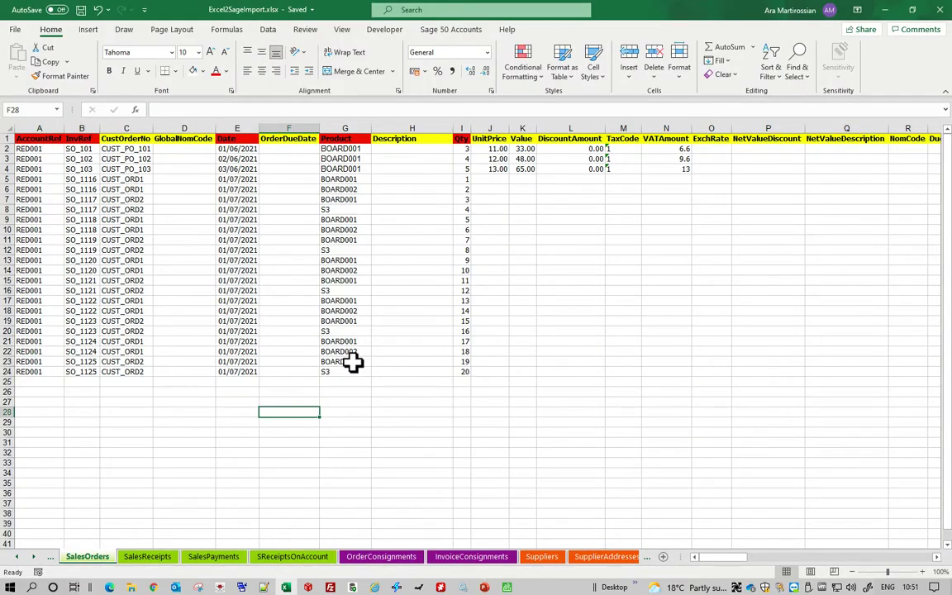
left_click(62, 131)
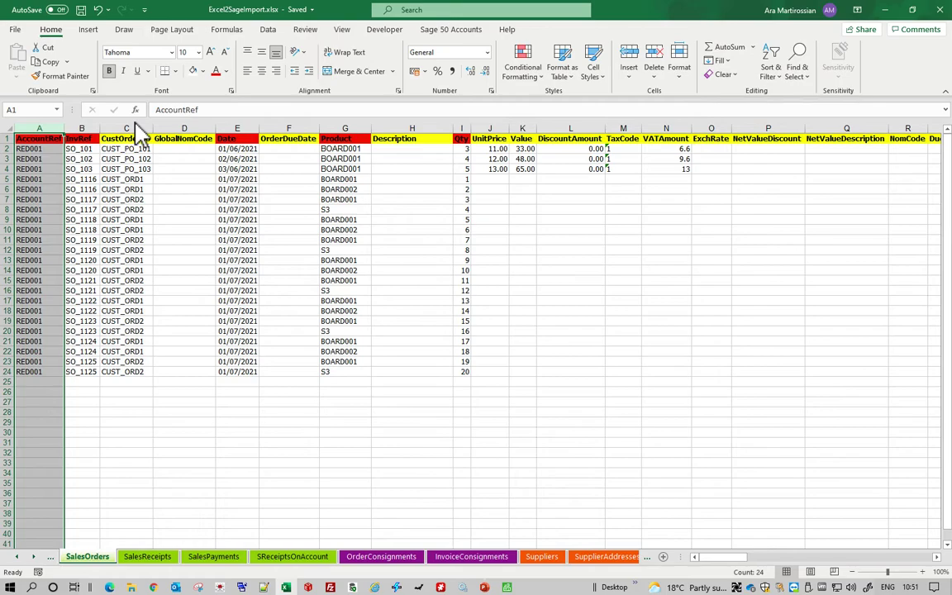
left_click(140, 130)
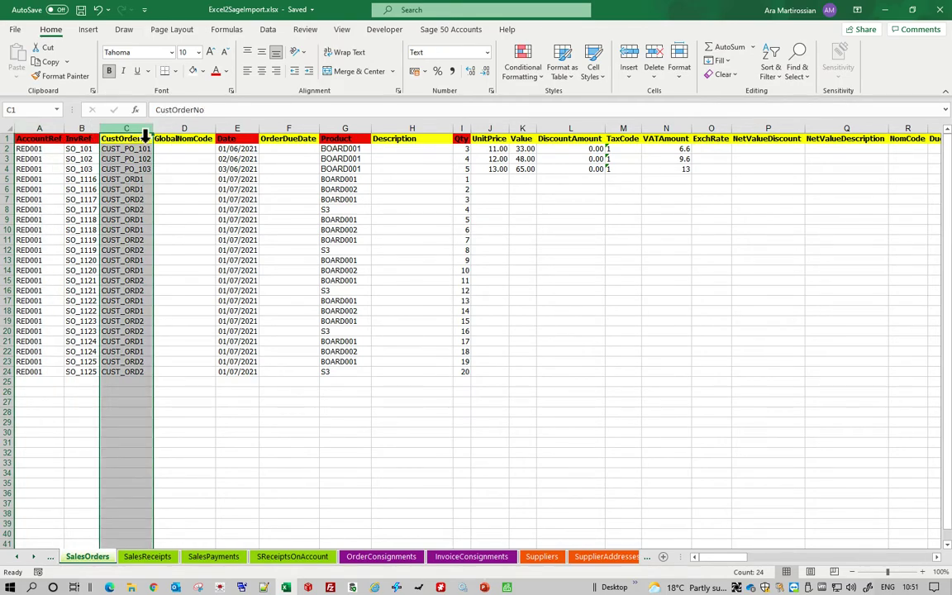
left_click(504, 132)
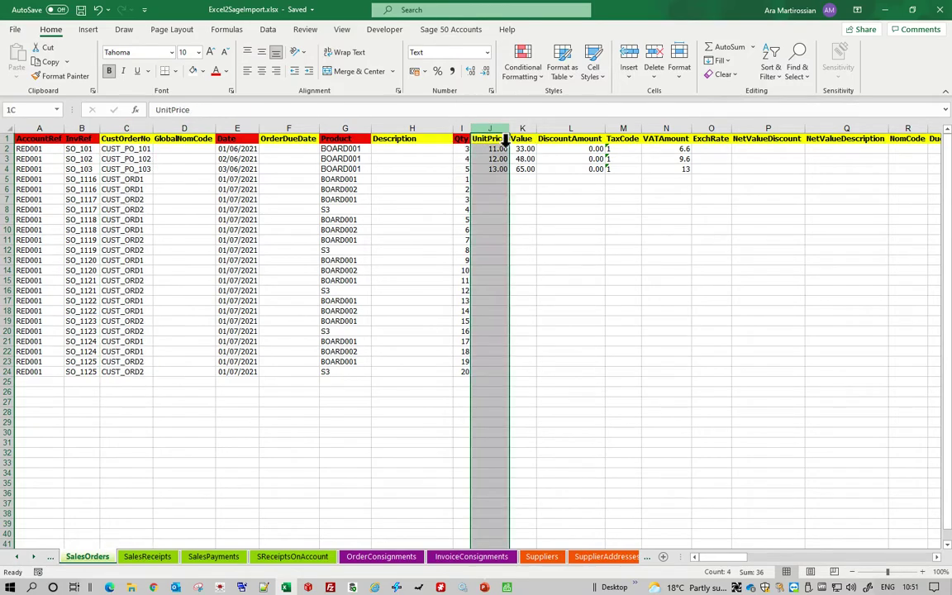
left_click(638, 132)
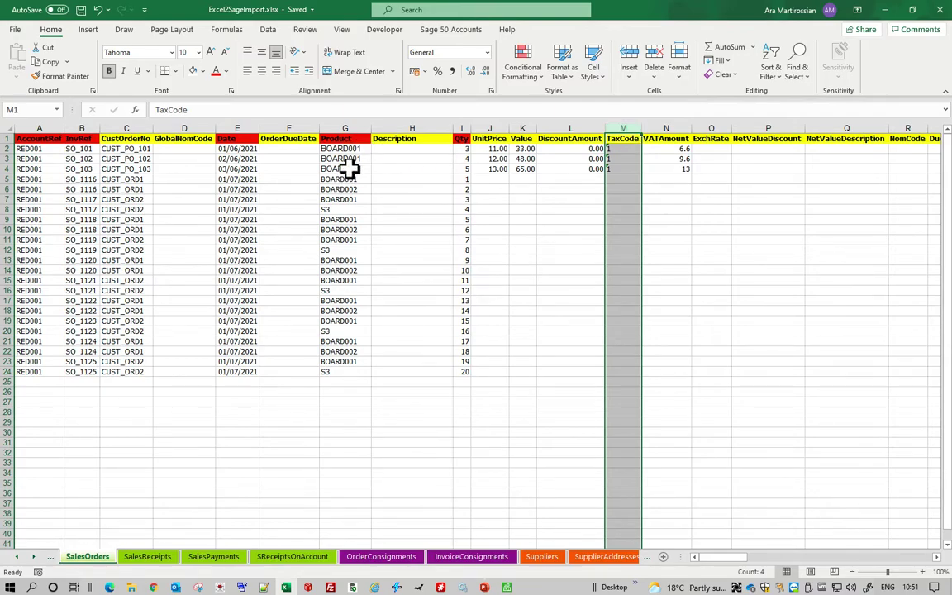
- Activate the PurchaseOrders sheet to review its order rows and close the Excel workbook
right_click(27, 556)
left_click(54, 506)
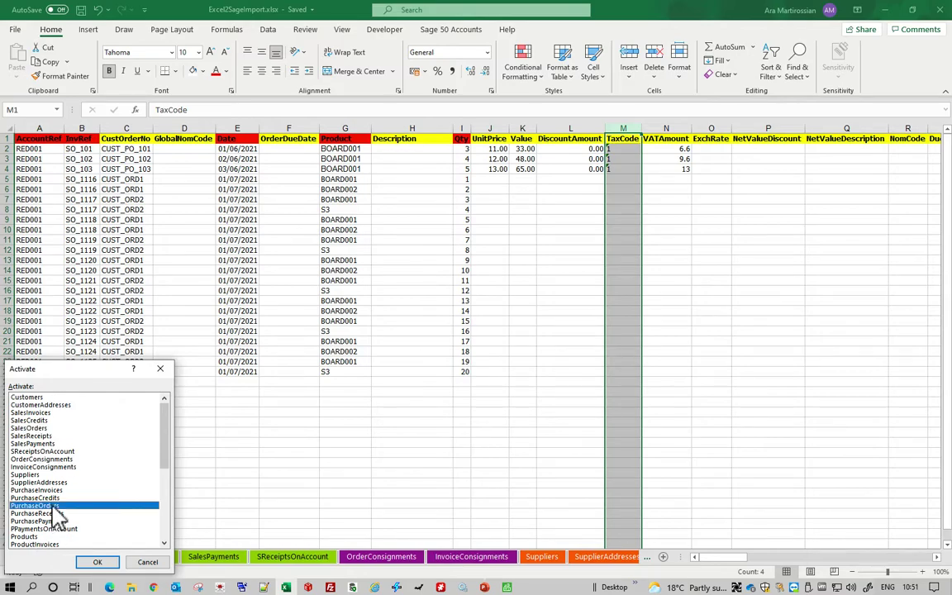
left_click(97, 562)
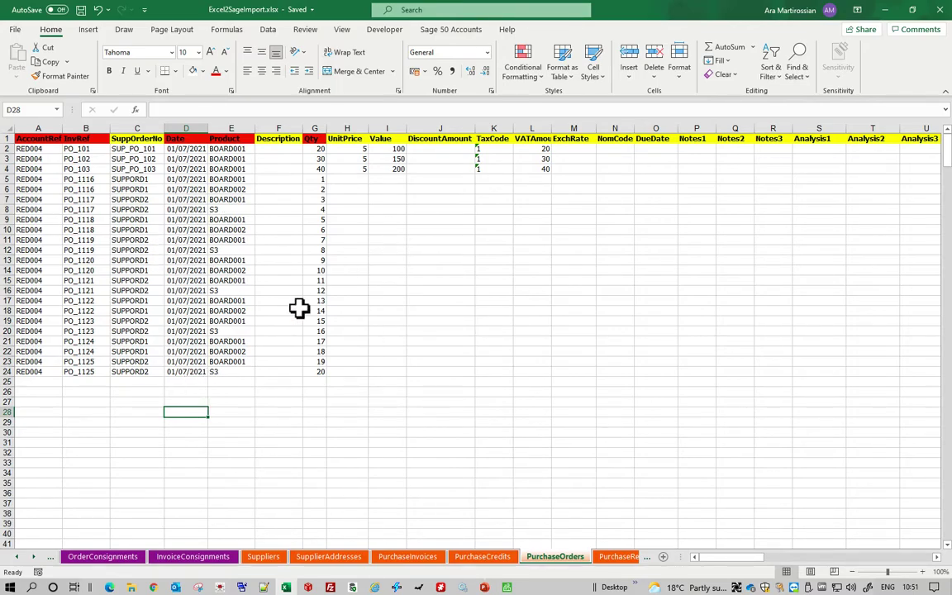
left_click(939, 12)
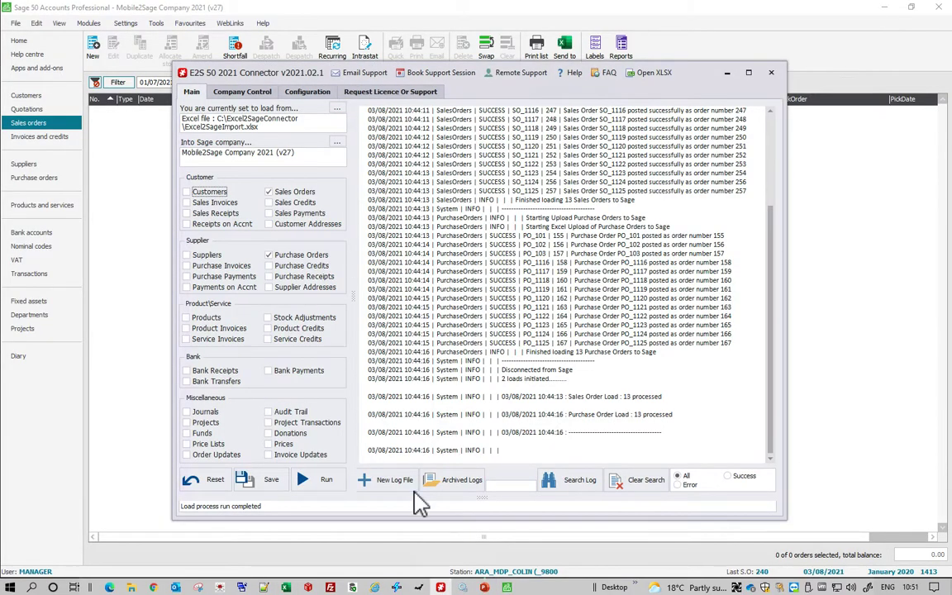
- Create a new log file in the E2S 50 Connector and run the Sales Orders and Purchase Orders import into Mobile2Sage Company 2021
left_click(390, 480)
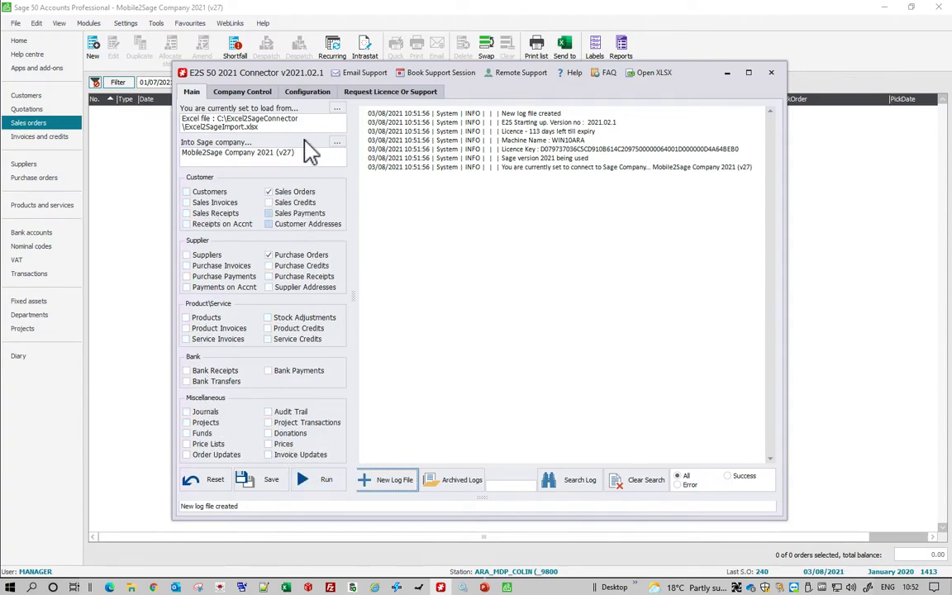
left_click_drag(296, 153, 180, 158)
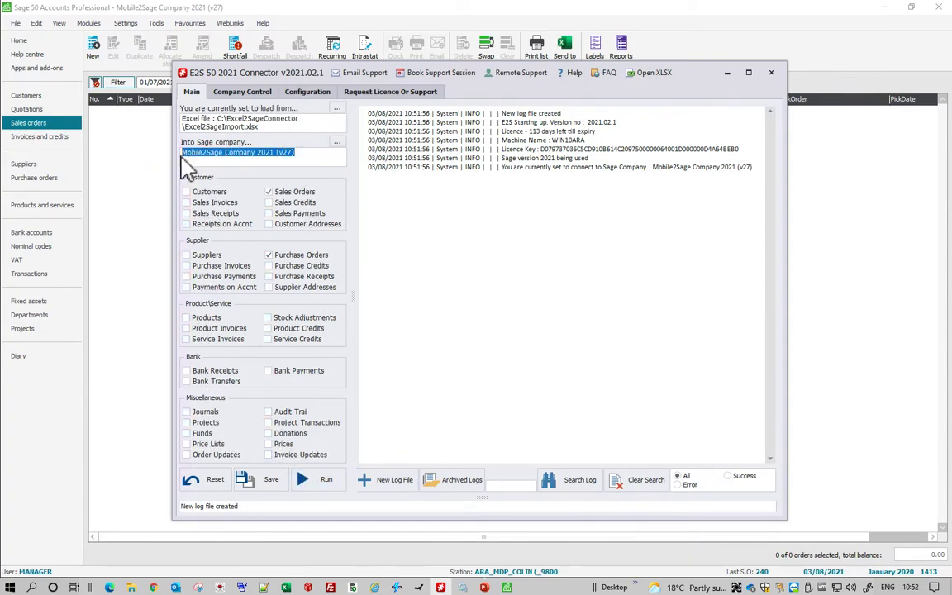
left_click_drag(260, 129, 170, 121)
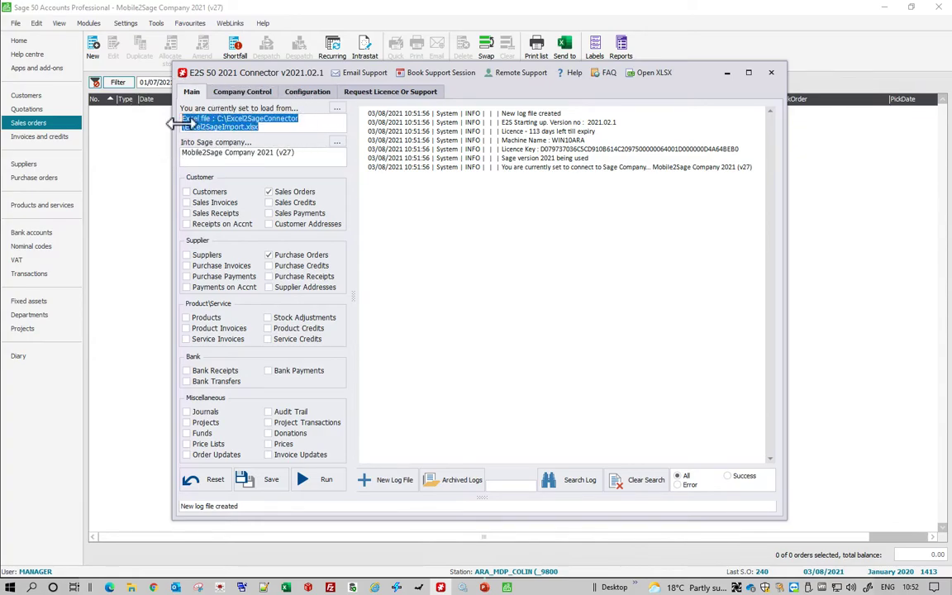
left_click(317, 484)
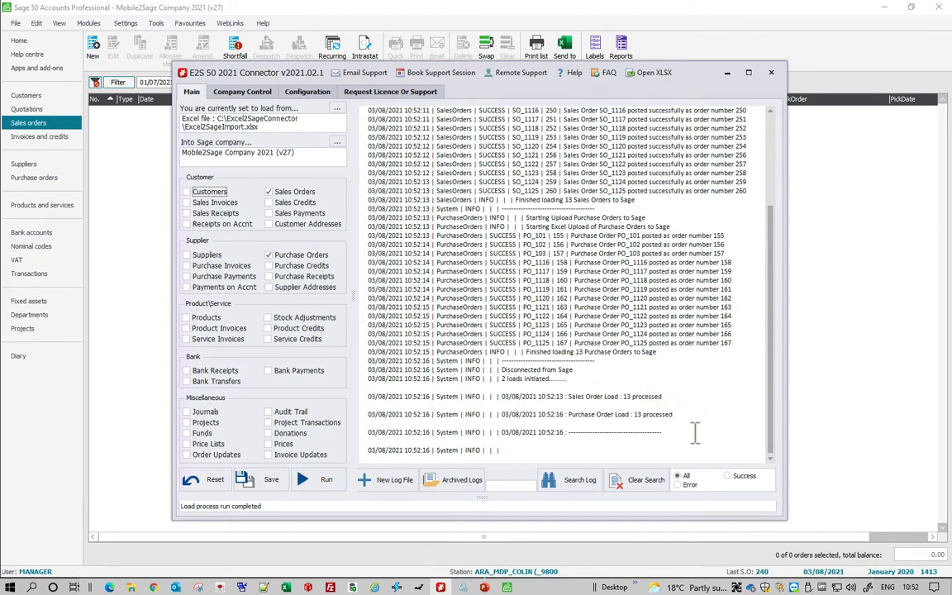
- Filter the connector's import log to error lines, switch it to success lines, and return to Sage 50 Accounts
left_click(678, 486)
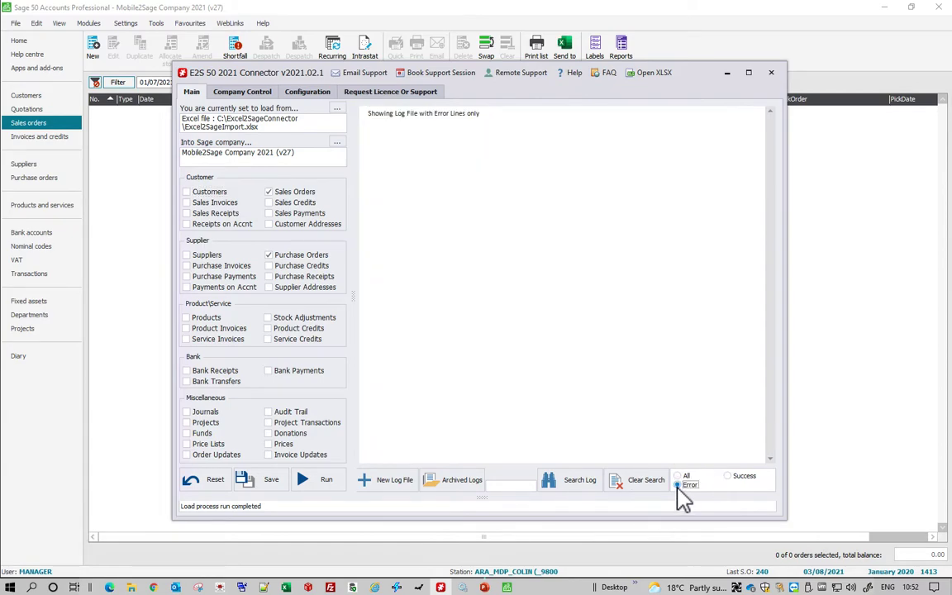
left_click(729, 477)
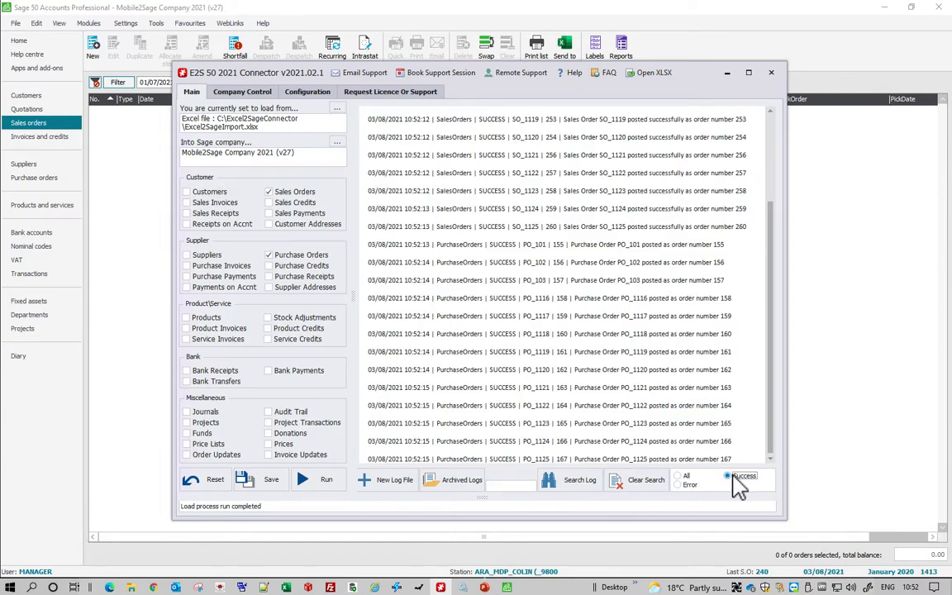
left_click(547, 256)
left_click(732, 252)
double_click(724, 248)
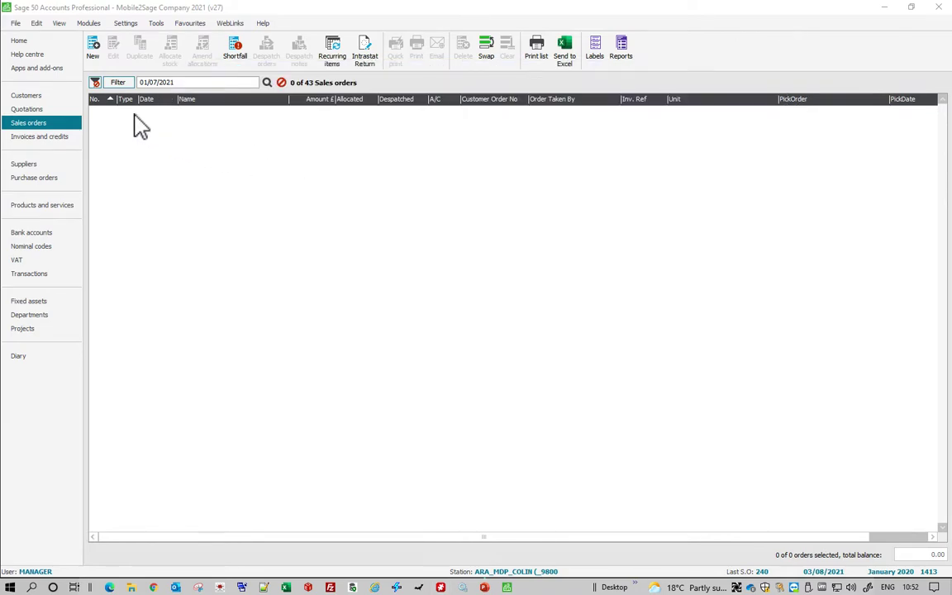
- Sort the sales orders by number in descending order and open the first order in the list
left_click(103, 105)
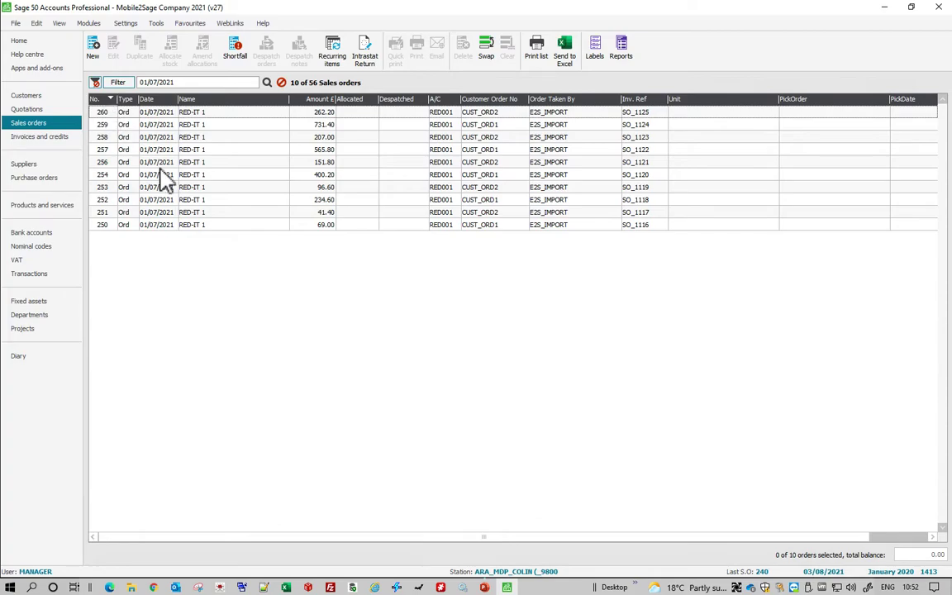
left_click(187, 113)
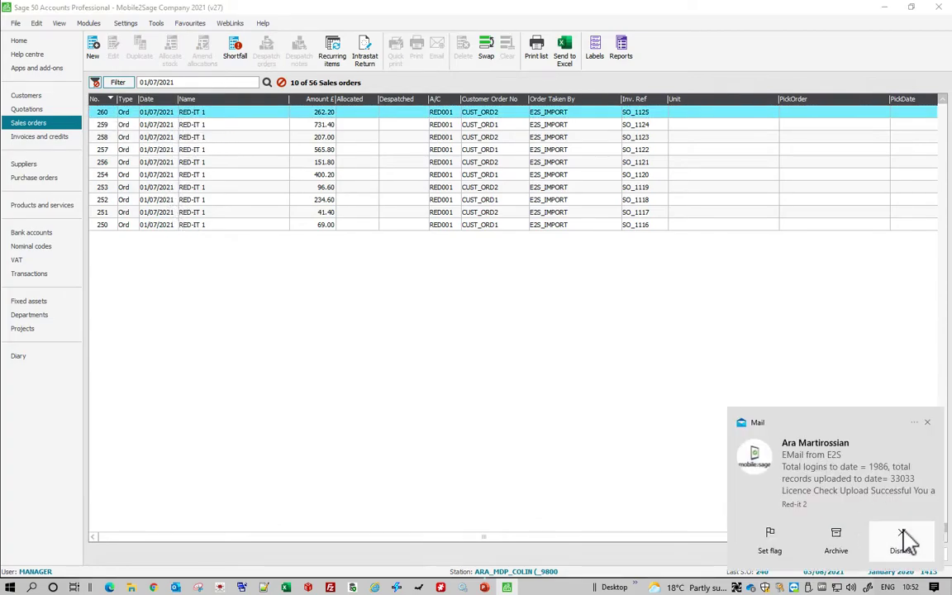
left_click(903, 539)
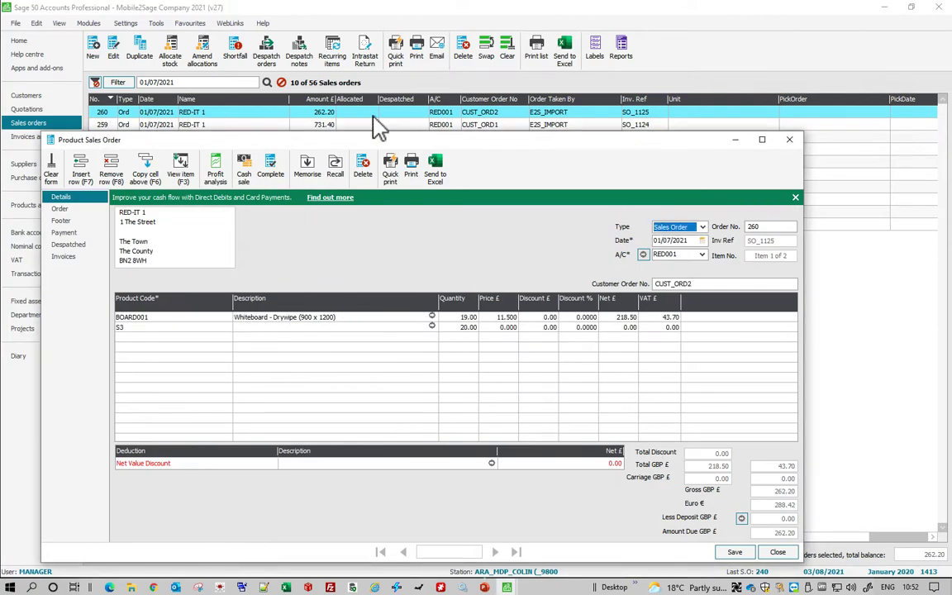
left_click_drag(389, 142, 399, 97)
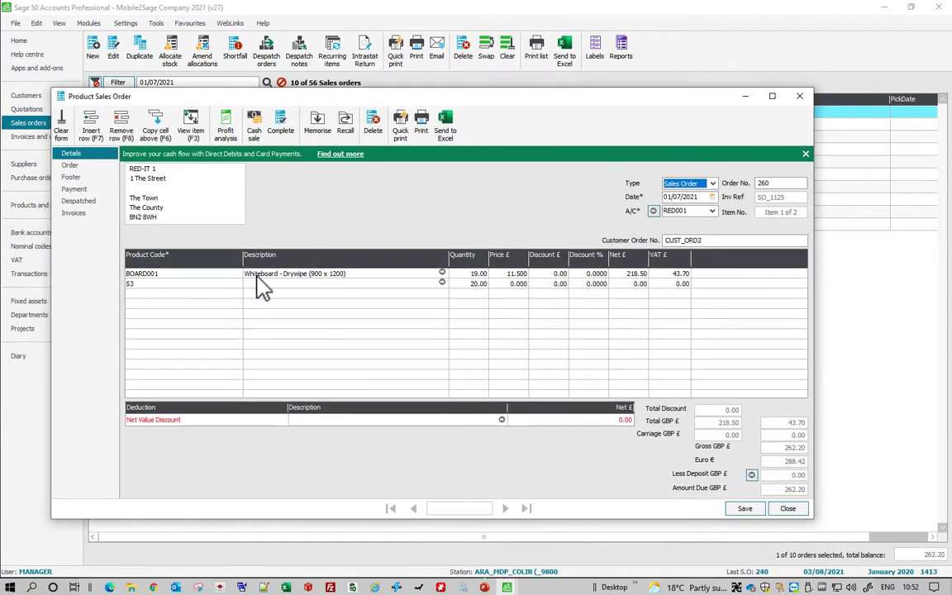
- Inspect the item details of the sales order's BOARD001 line and close the order without saving changes
left_click(445, 275)
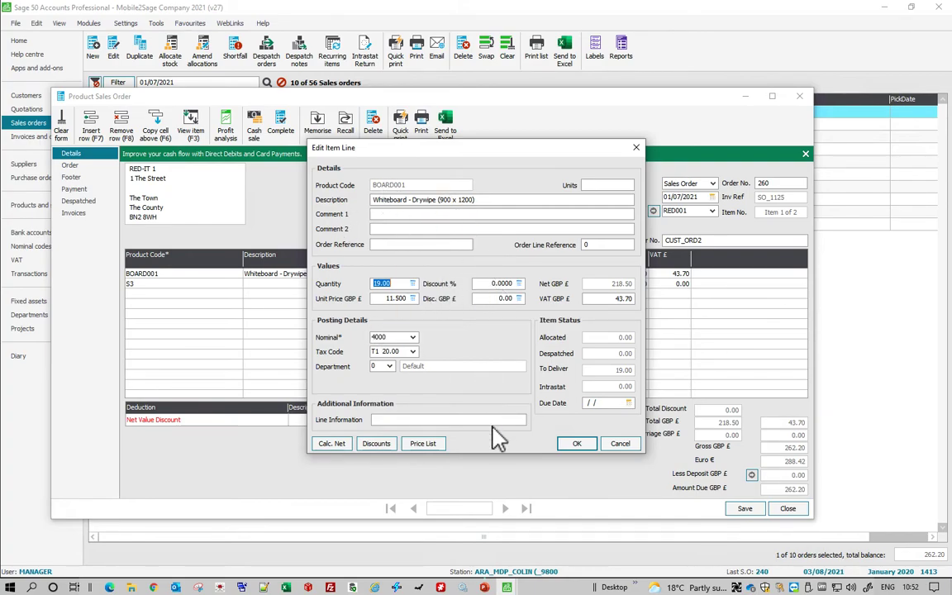
left_click(620, 447)
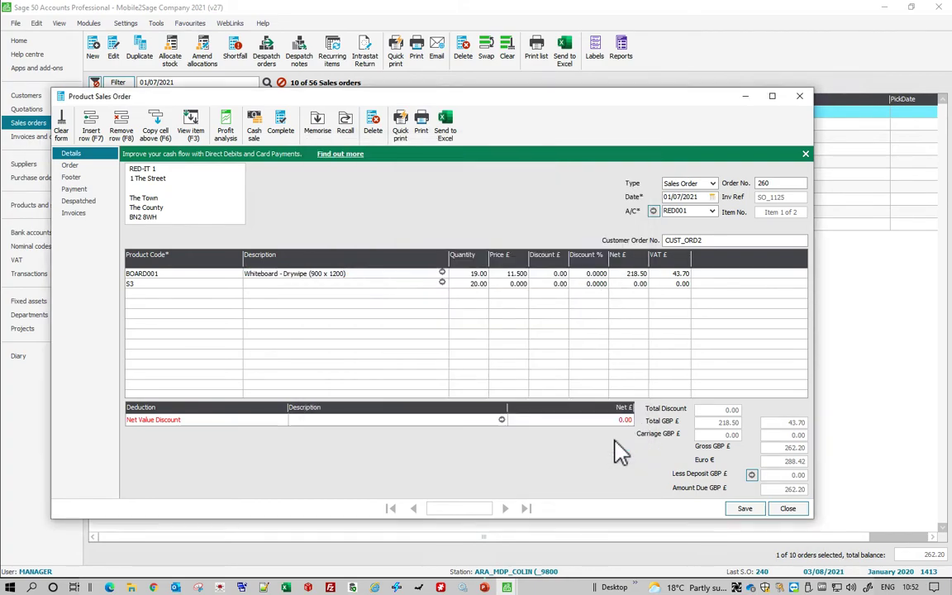
left_click(787, 510)
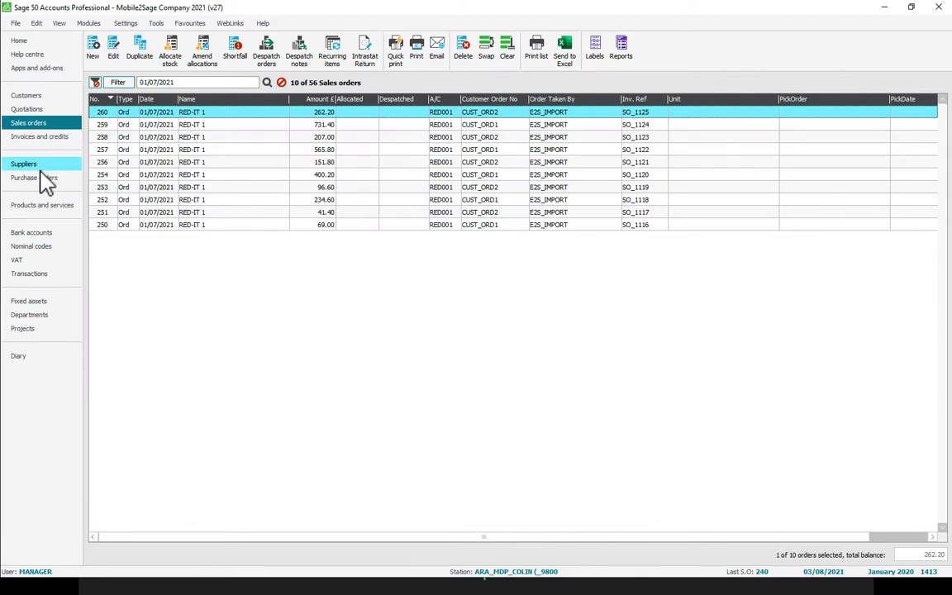
- Display the purchase orders sorted by number in ascending order, view the second order and close it
left_click(39, 178)
left_click(104, 99)
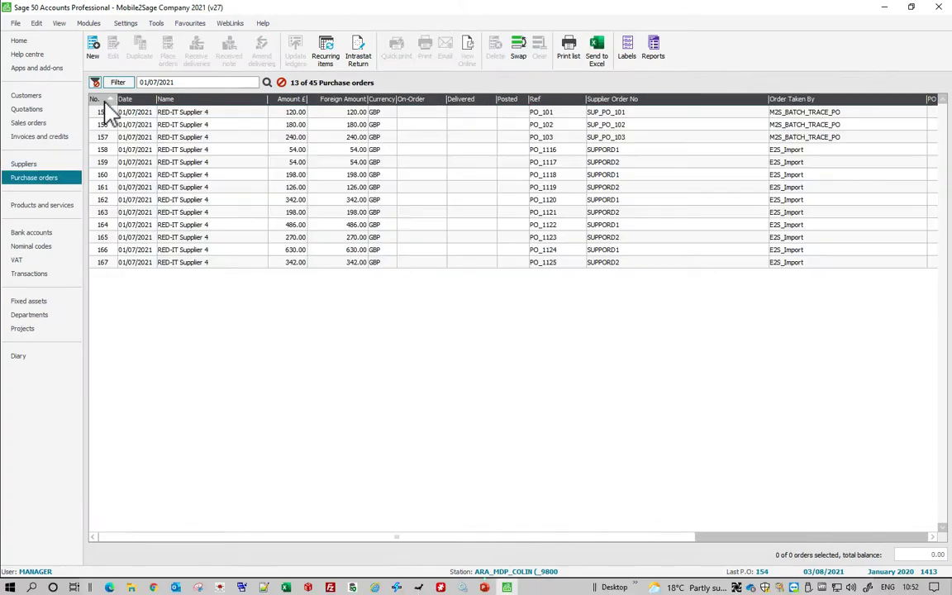
left_click(189, 136)
double_click(186, 128)
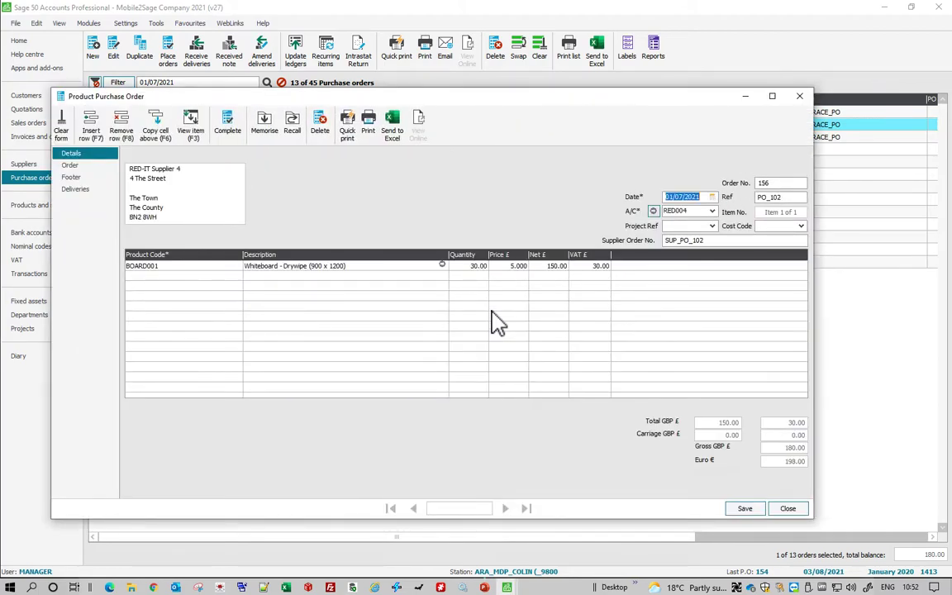
left_click(789, 509)
- Open the eighth purchase order in the list and inspect the item details of its BOARD001 line
left_click(333, 201)
double_click(332, 202)
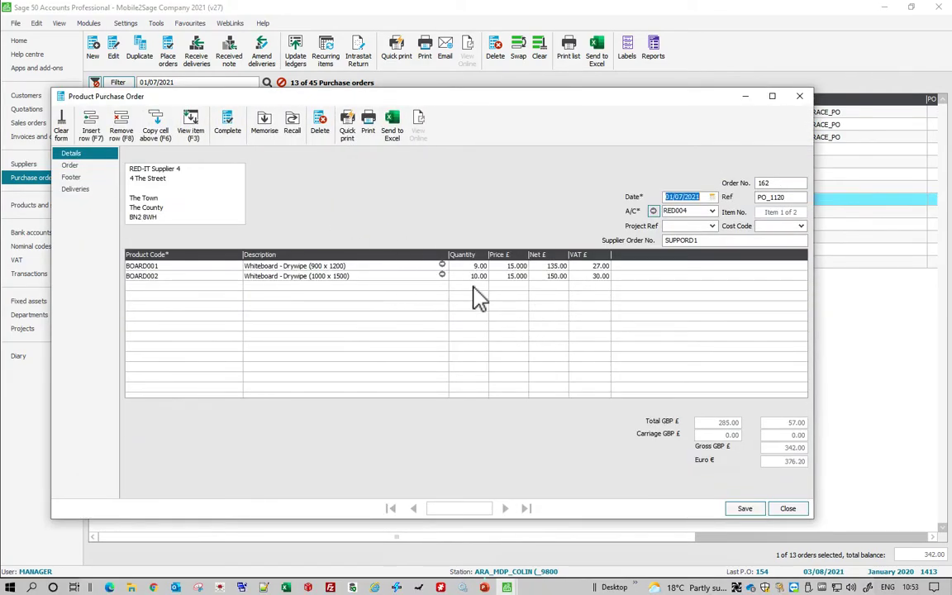
left_click(443, 266)
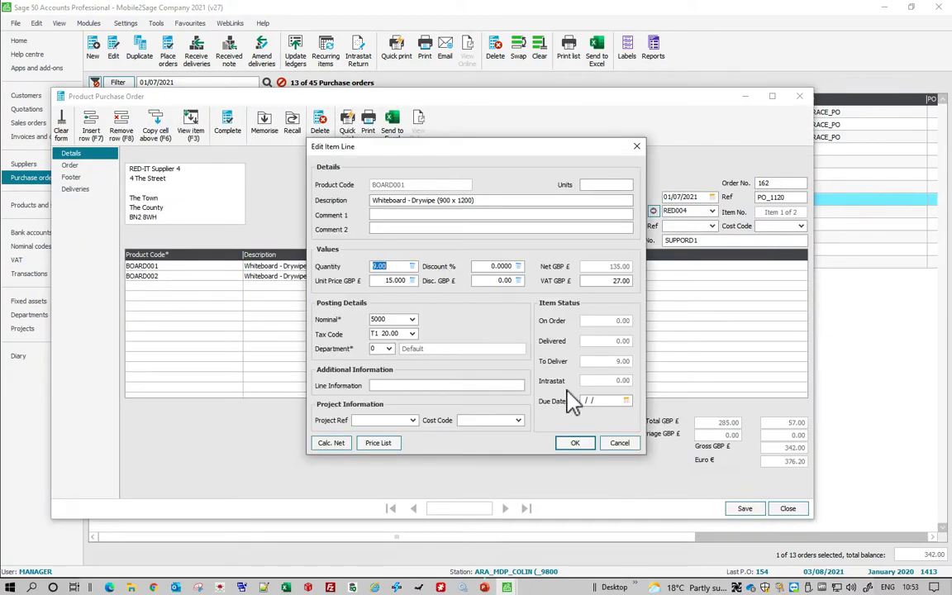
left_click(616, 442)
- Review the purchase order's supplier telephone, contact and Order Taken By details, and close the order without saving
left_click(71, 165)
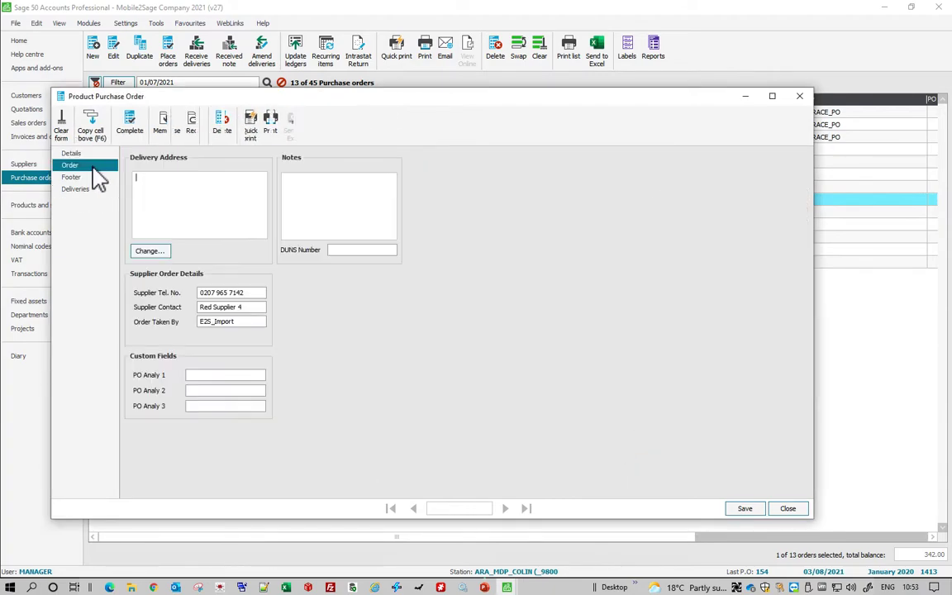
left_click(261, 293)
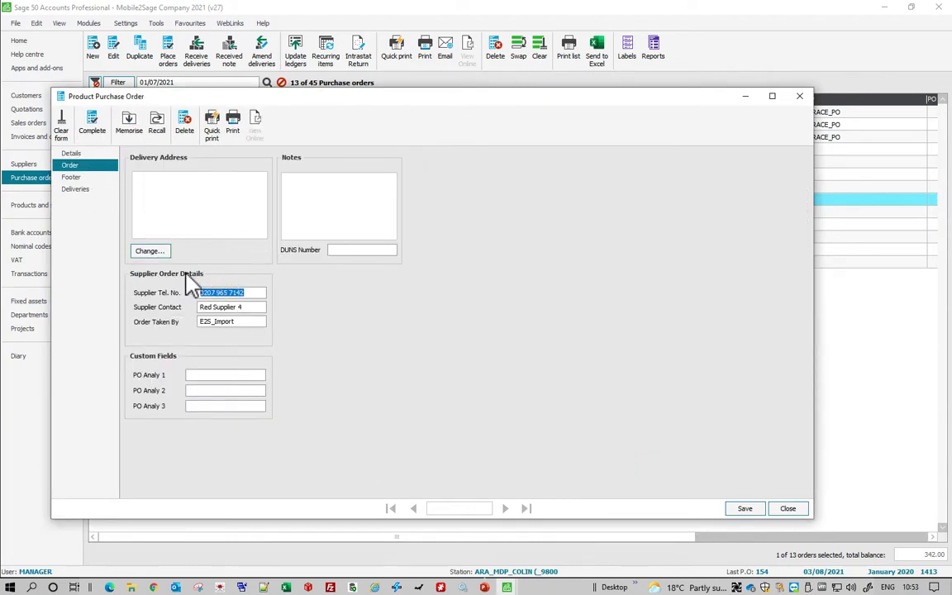
left_click(240, 307)
left_click(241, 322)
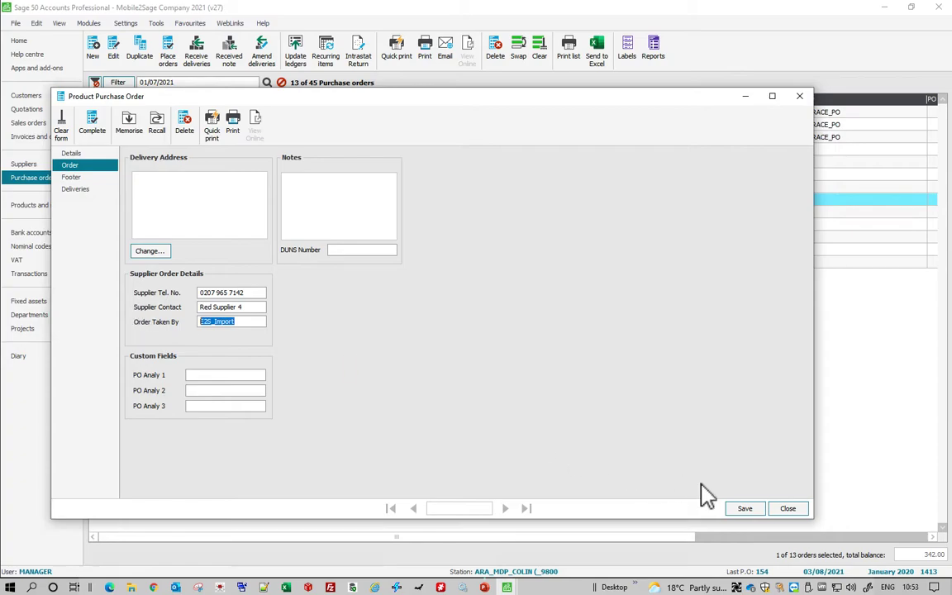
left_click(787, 508)
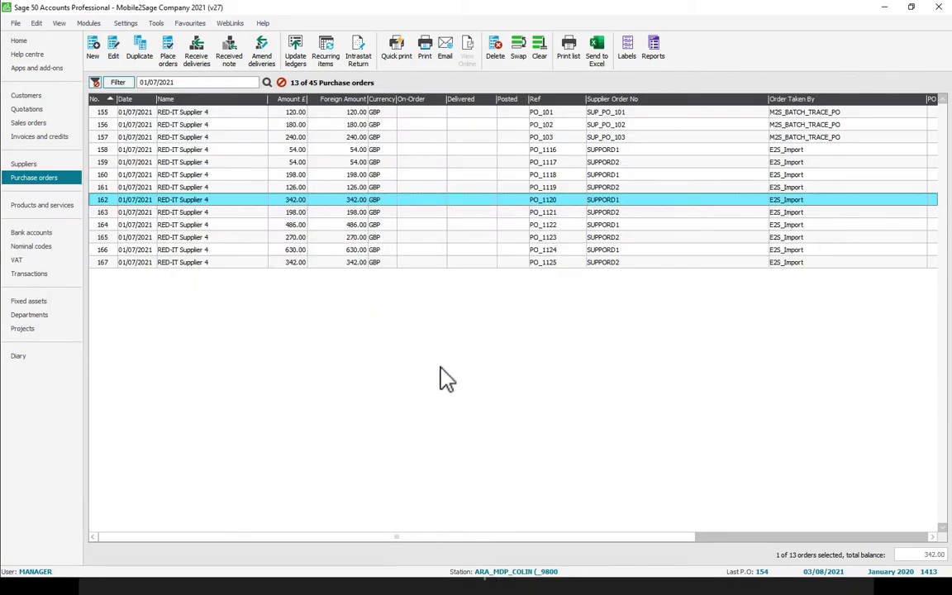
- Switch back to the PowerPoint slide show of e2s_sales_purchase_orders.pptx
key("alt+Tab")
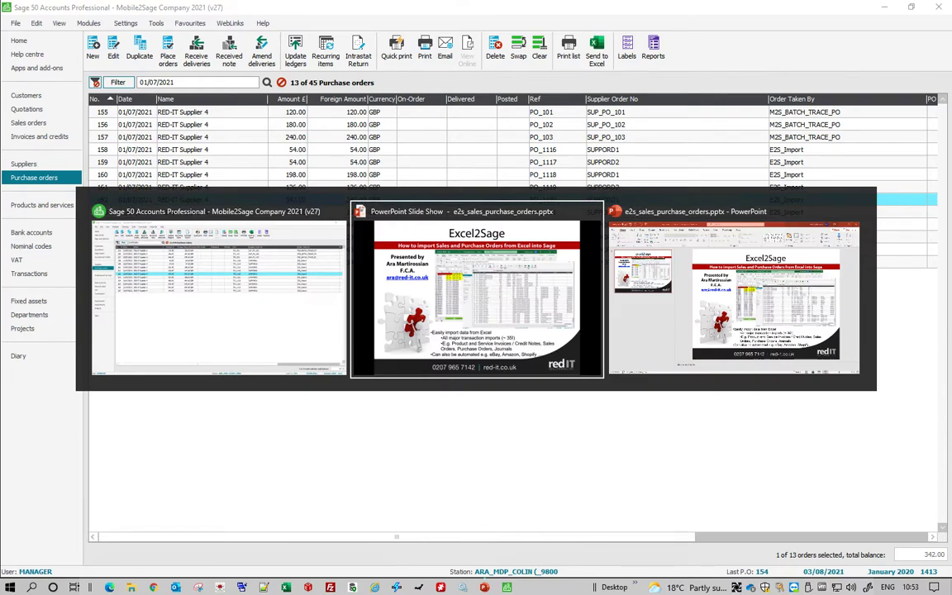
left_click(446, 380)
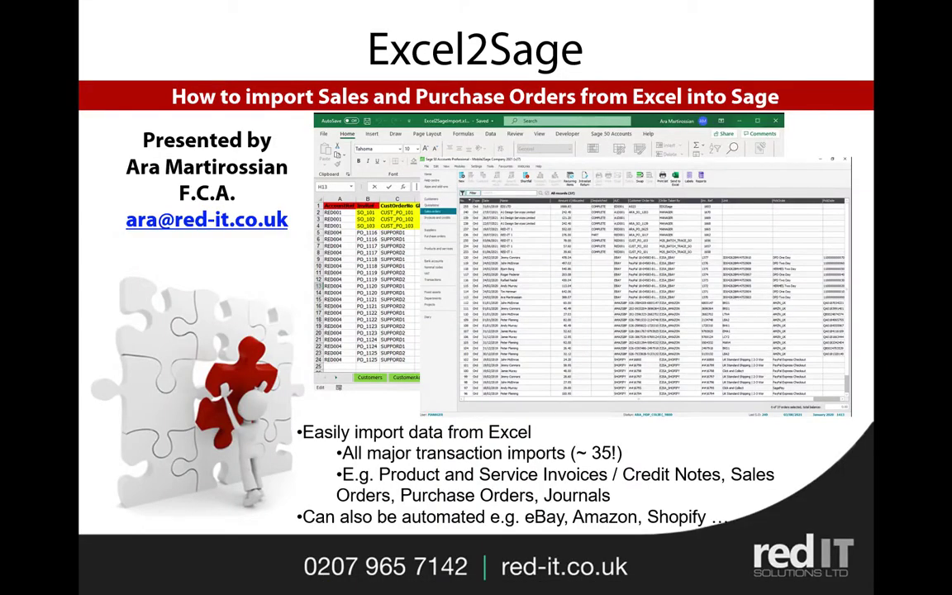